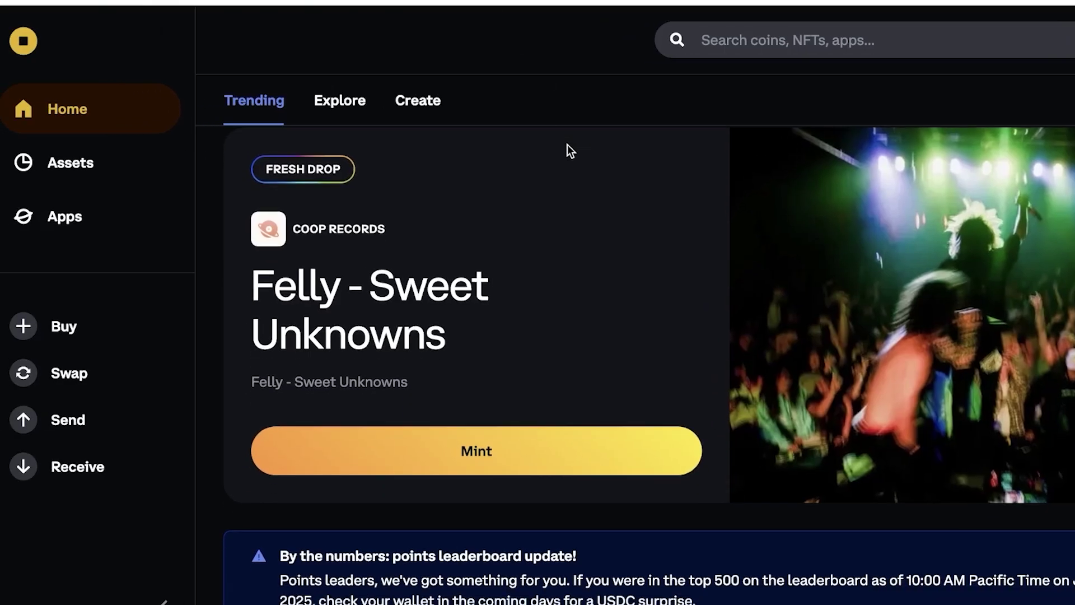
# Step: Open the Coinbase overview page from the Wallet nav and scroll through the UK homepage
pyautogui.scroll(1, 567, 145)
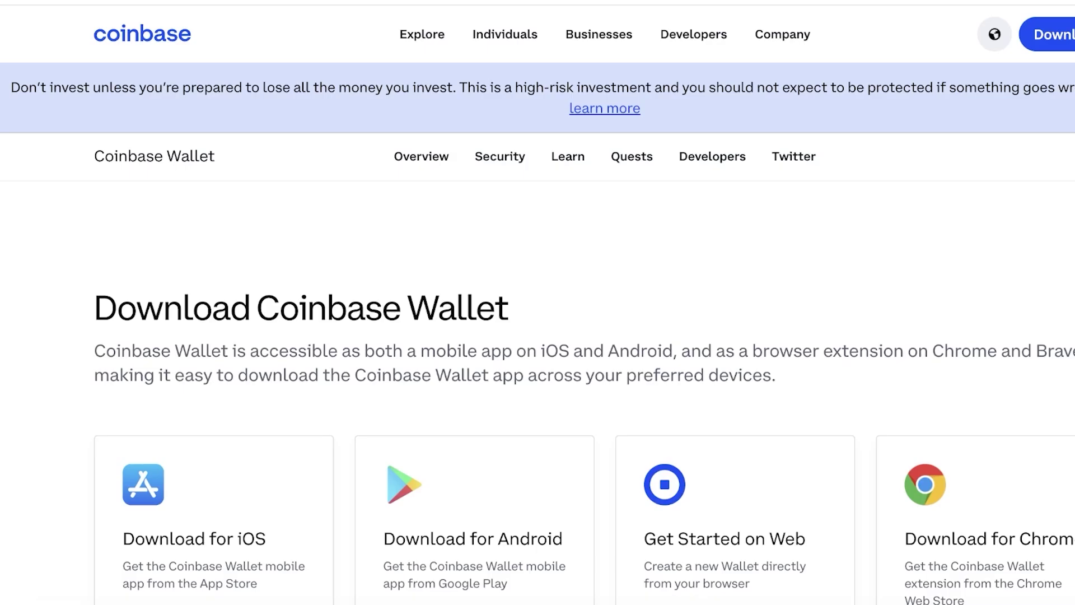
pyautogui.scroll(1, 537, 302)
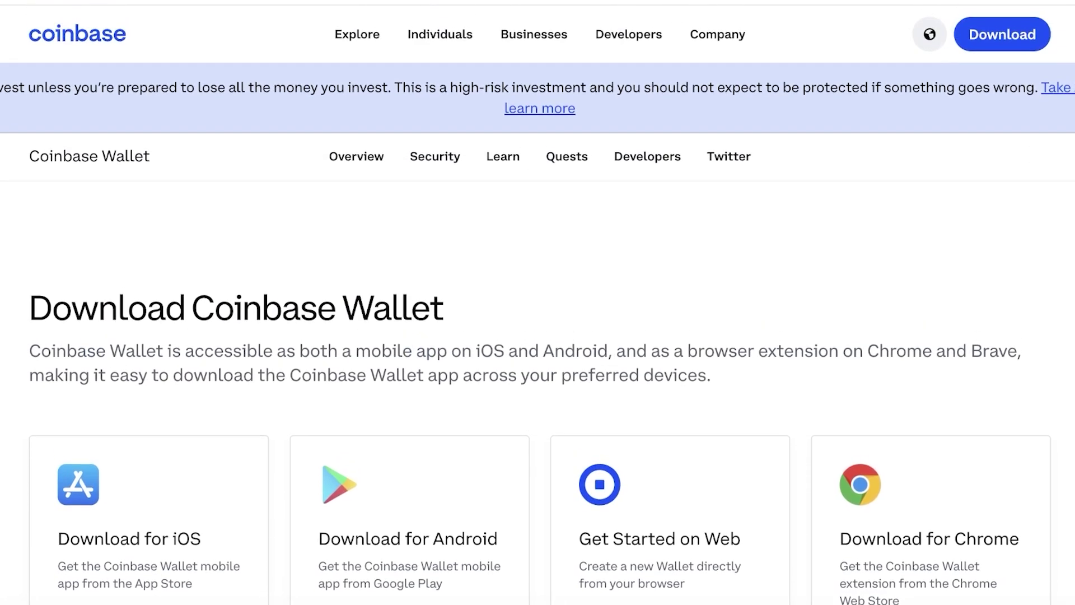
pyautogui.doubleClick(336, 163)
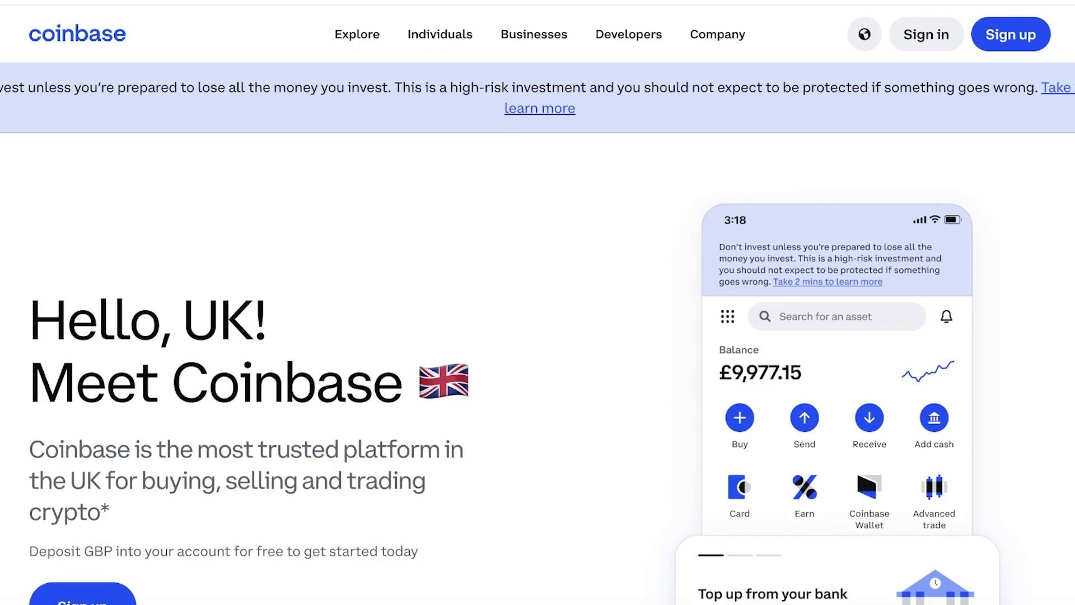
pyautogui.scroll(-7, 404, 266)
pyautogui.scroll(-5, 537, 336)
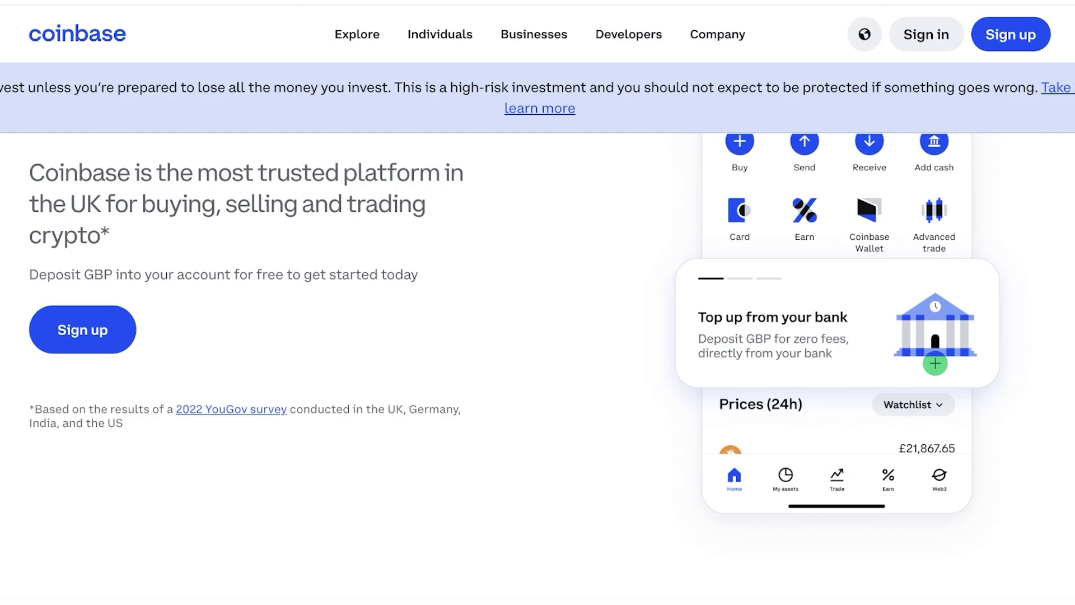
pyautogui.scroll(-5, 1047, 392)
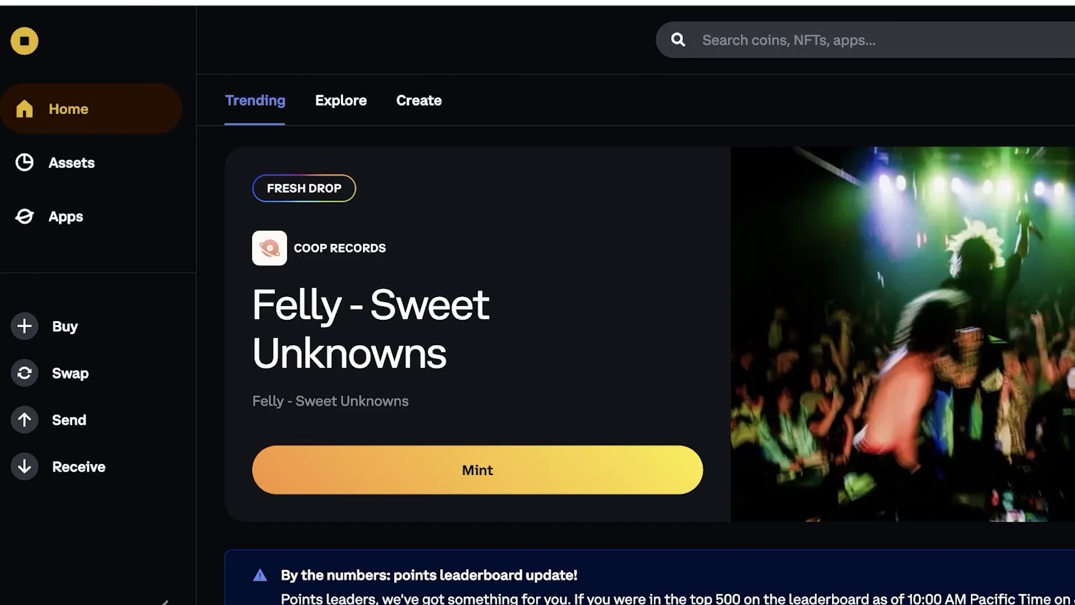
# Step: Return to the Coinbase Wallet tab and scroll through the 'Your key to the world of crypto' page
pyautogui.click(426, 1)
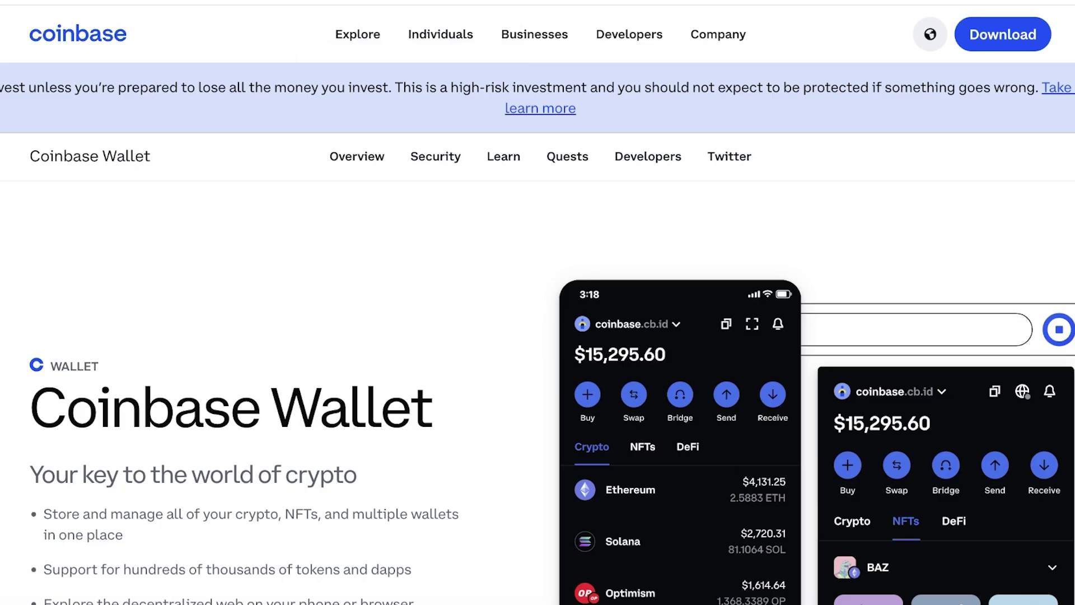
pyautogui.scroll(-5, 392, 208)
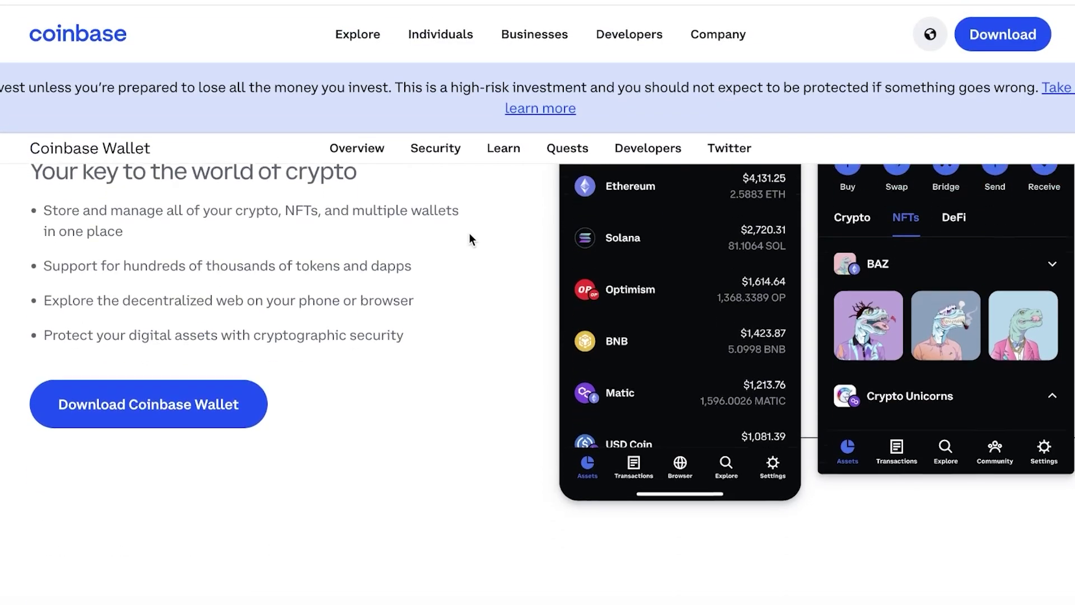
pyautogui.scroll(-2, 469, 239)
pyautogui.scroll(-5, 473, 258)
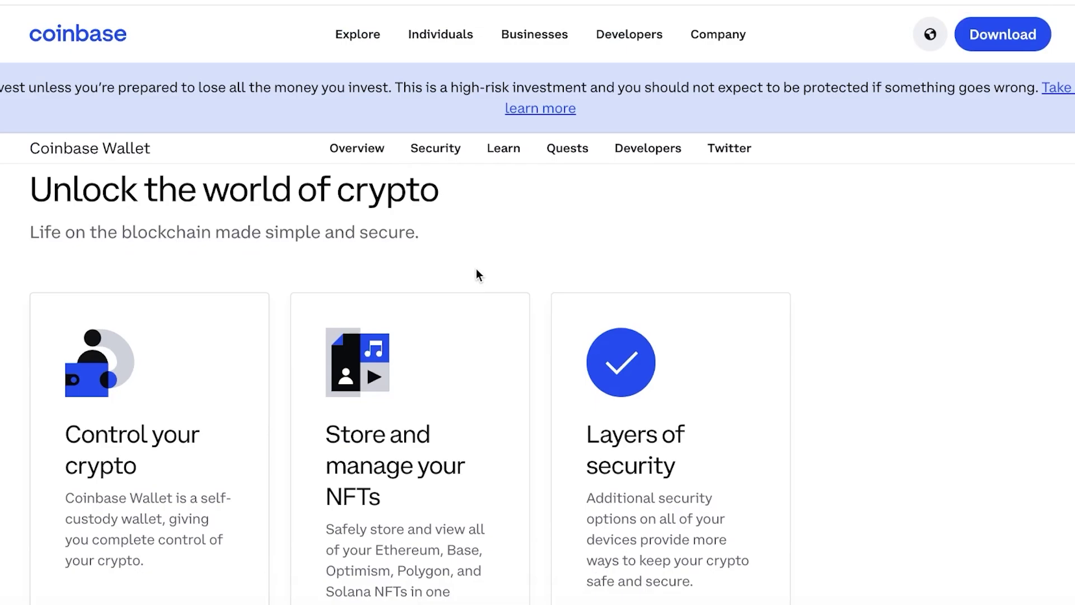
pyautogui.scroll(10, 479, 271)
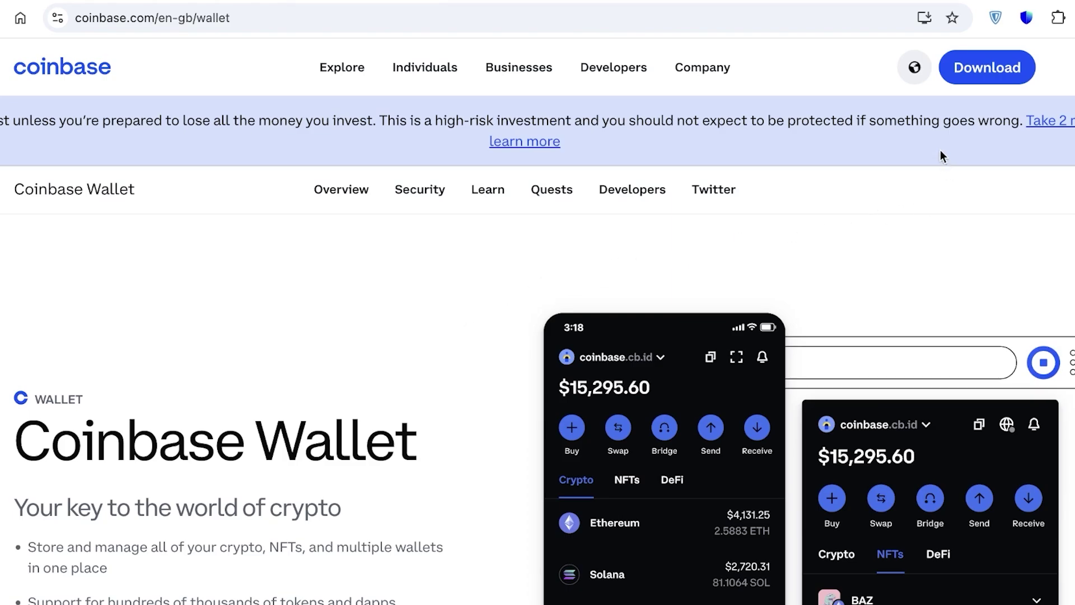
# Step: Jump to the wallet download options, then bring the web wallet back to its Home feed
pyautogui.click(979, 71)
pyautogui.scroll(-5, 650, 305)
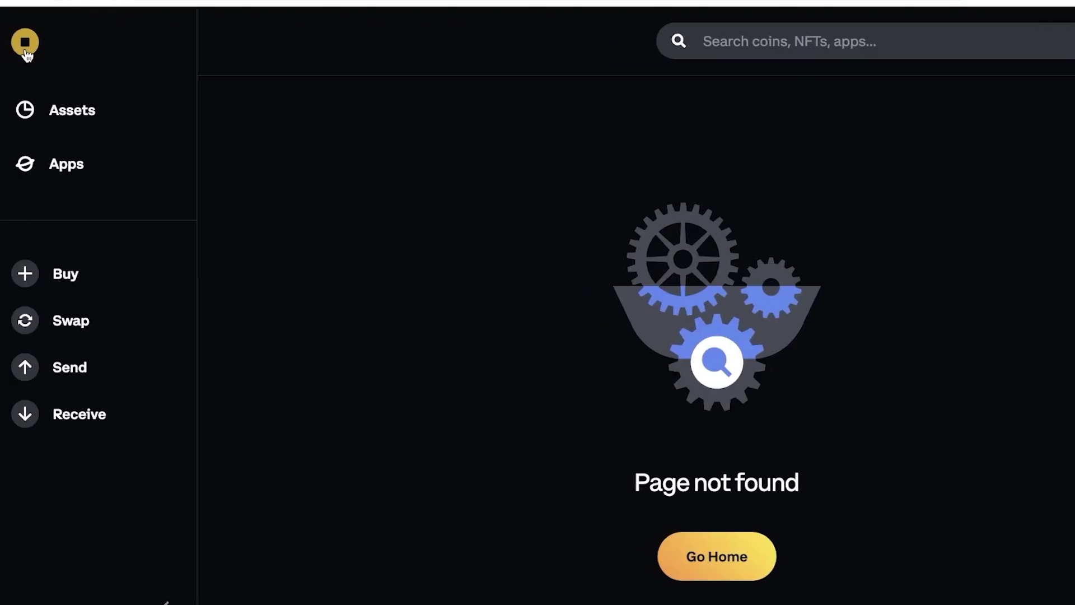
pyautogui.click(26, 53)
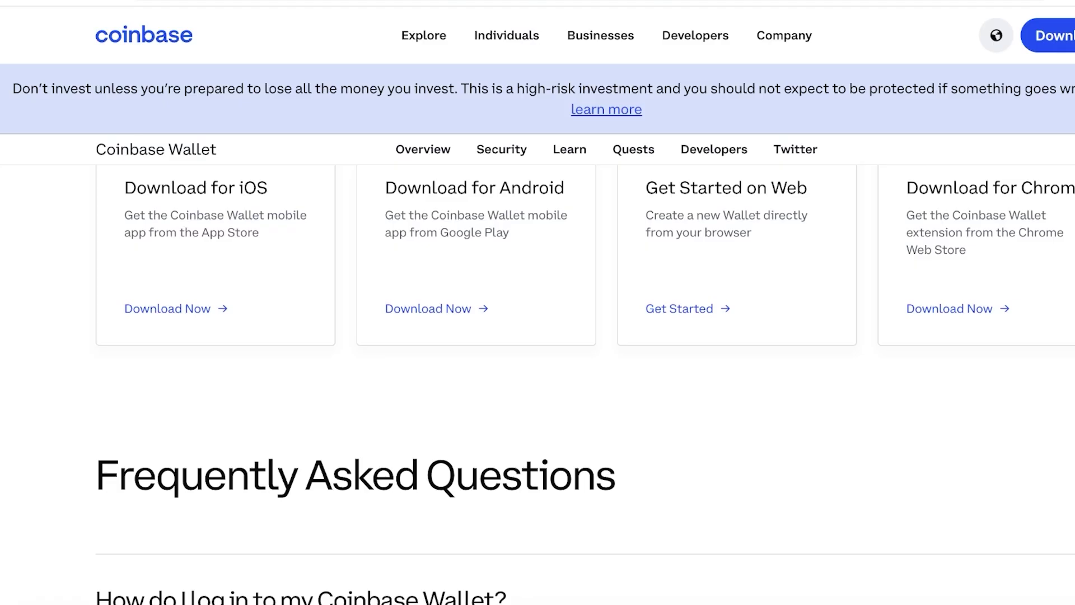
# Step: Scroll through the Chrome Web Store page reading 'This item is not available'
pyautogui.scroll(5, 396, 212)
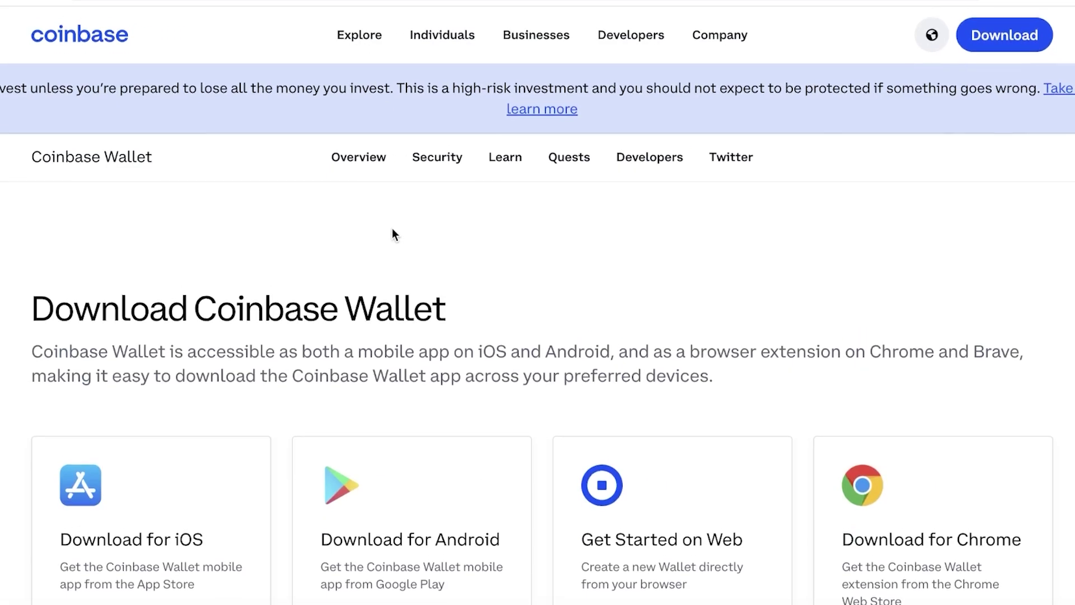
pyautogui.scroll(-5, 392, 233)
pyautogui.scroll(5, 392, 235)
pyautogui.scroll(-5, 933, 553)
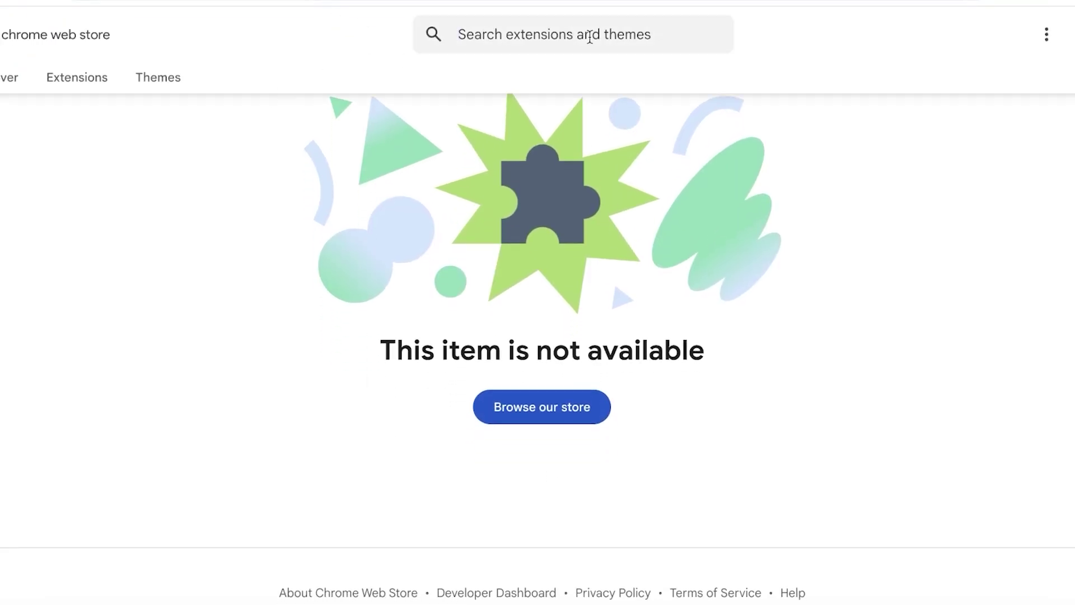
pyautogui.scroll(2, 554, 276)
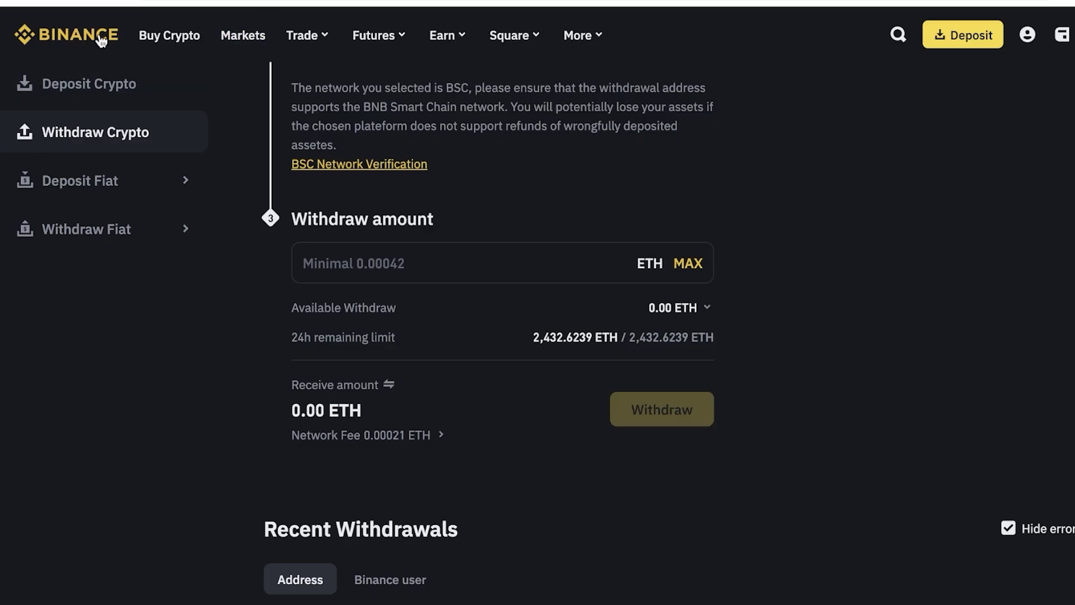
# Step: Go from the Binance dashboard through Wallet > Overview to the Withdraw Crypto page
pyautogui.click(101, 39)
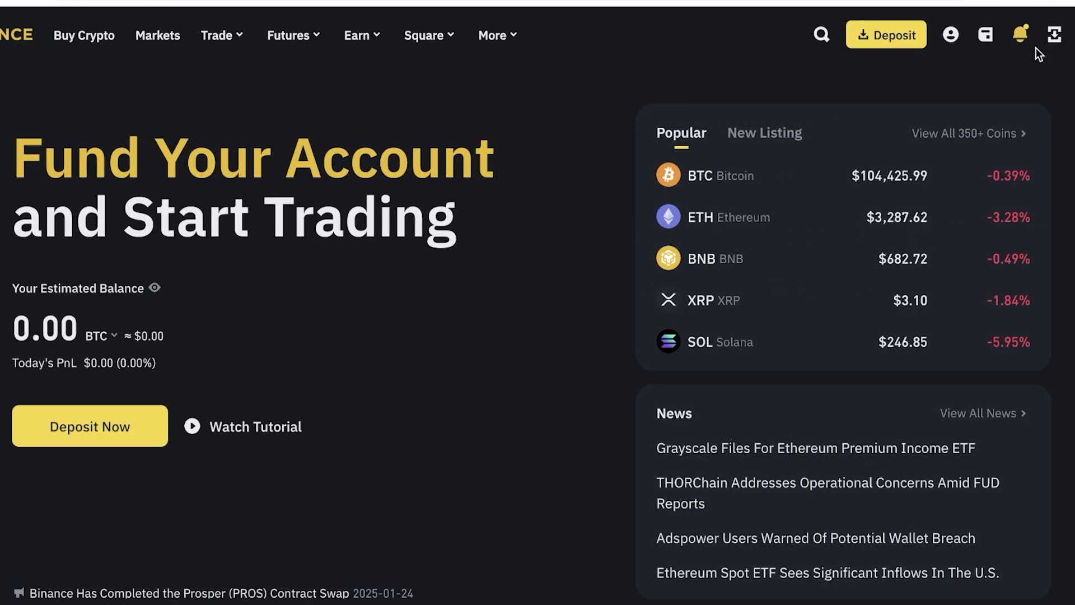
pyautogui.moveTo(986, 34)
pyautogui.click(907, 84)
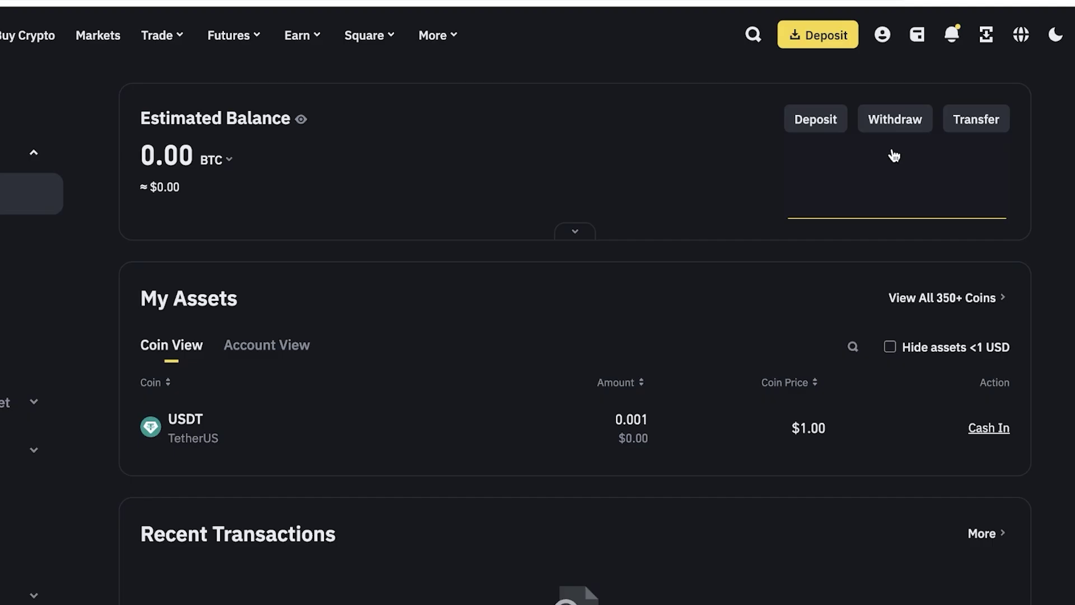
pyautogui.click(888, 133)
# Step: Search for and choose BTC as the withdrawal coin, then focus the recipient address field
pyautogui.click(309, 137)
pyautogui.write('BTC')
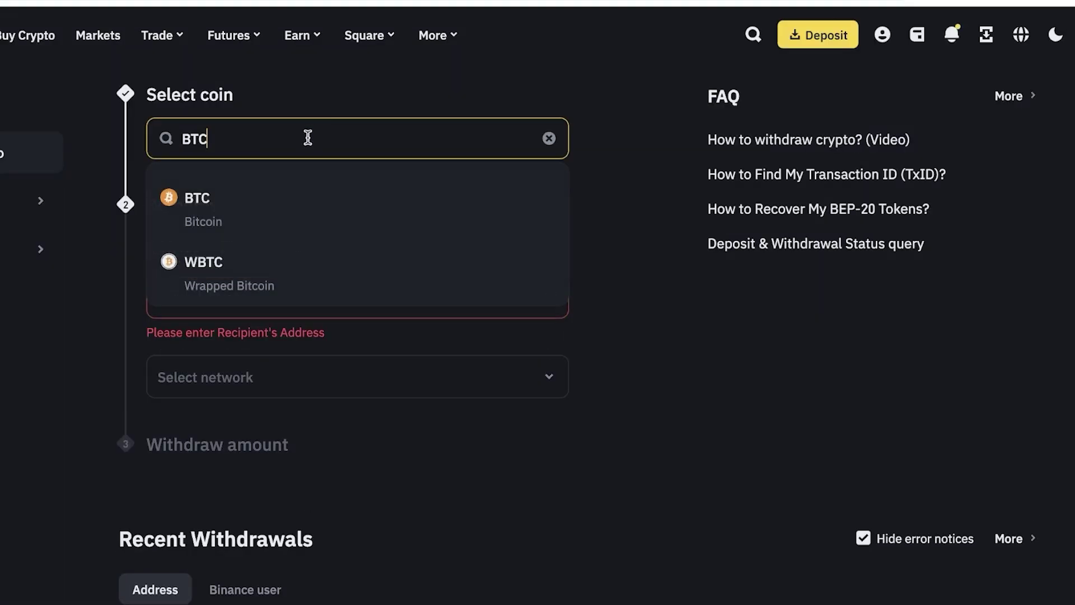
pyautogui.click(305, 190)
pyautogui.click(324, 289)
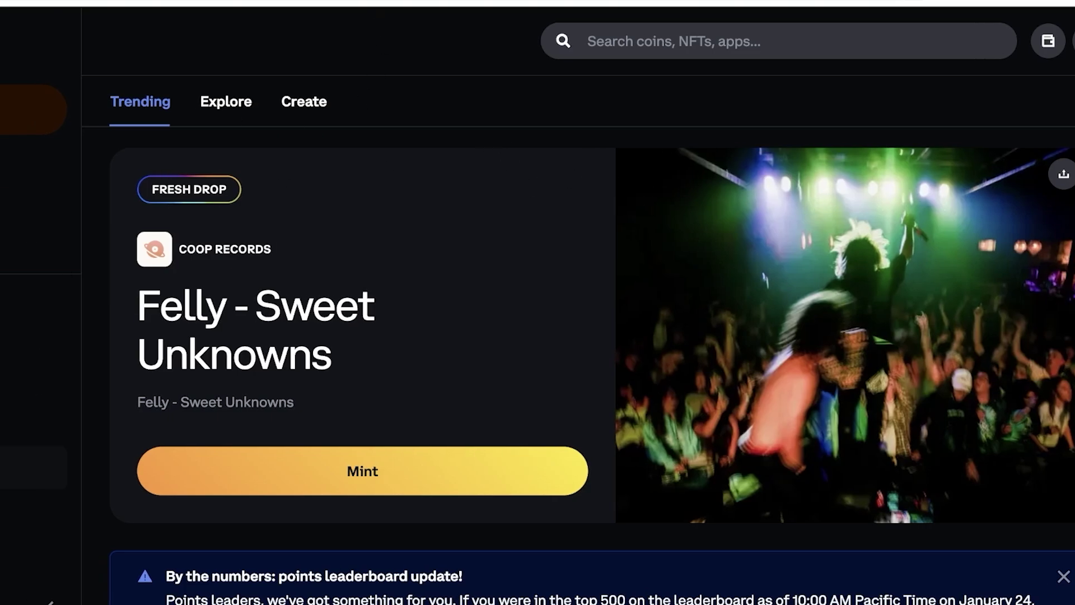
# Step: Search the receive list for 'btc', then show the ETH smart wallet's receiving QR code and address
pyautogui.click(66, 470)
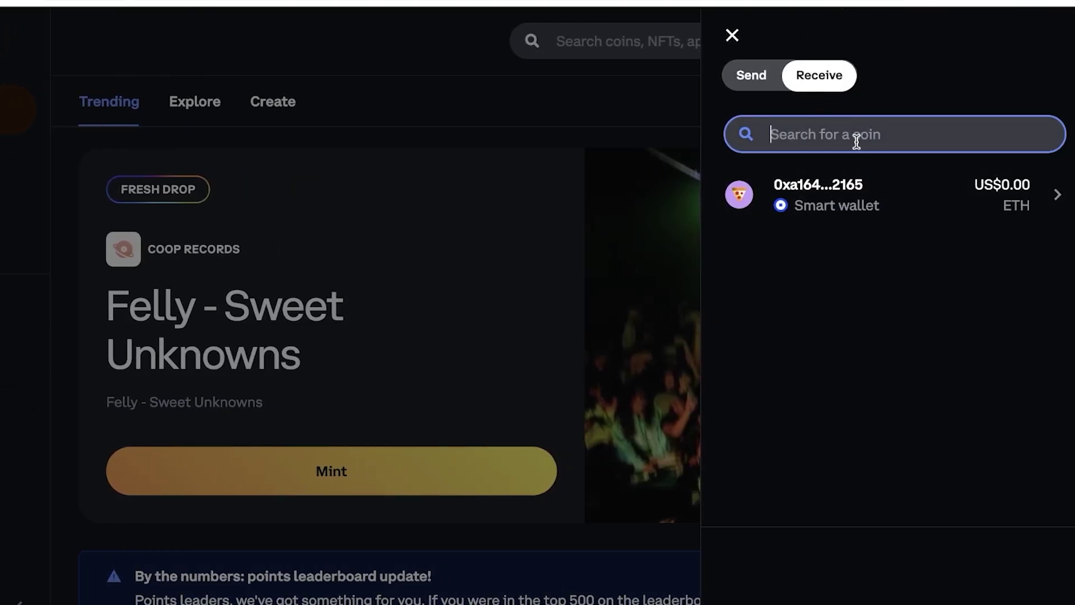
pyautogui.write('btc')
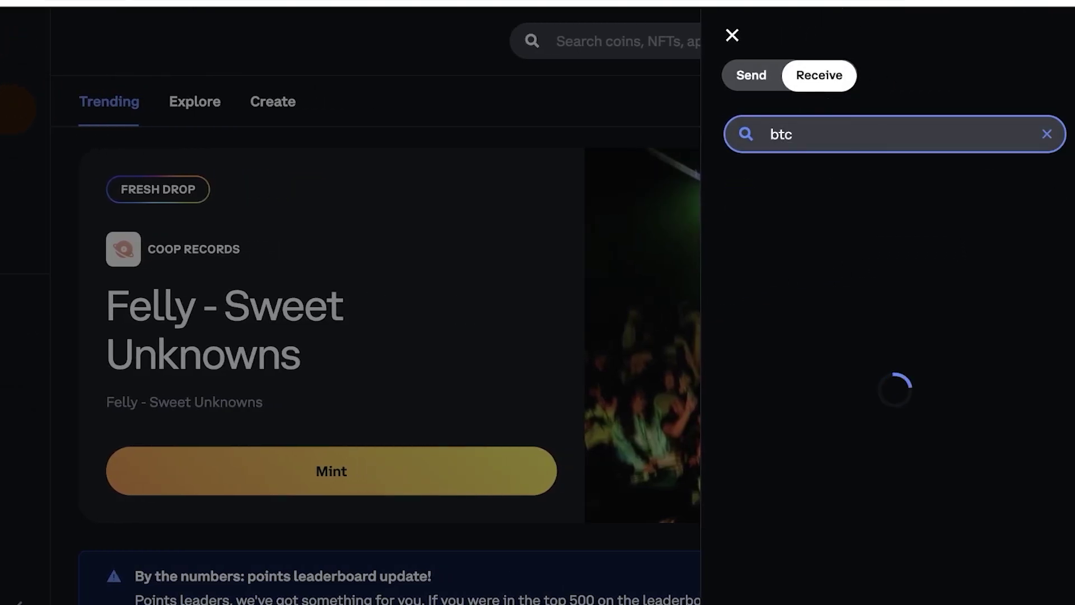
pyautogui.click(885, 203)
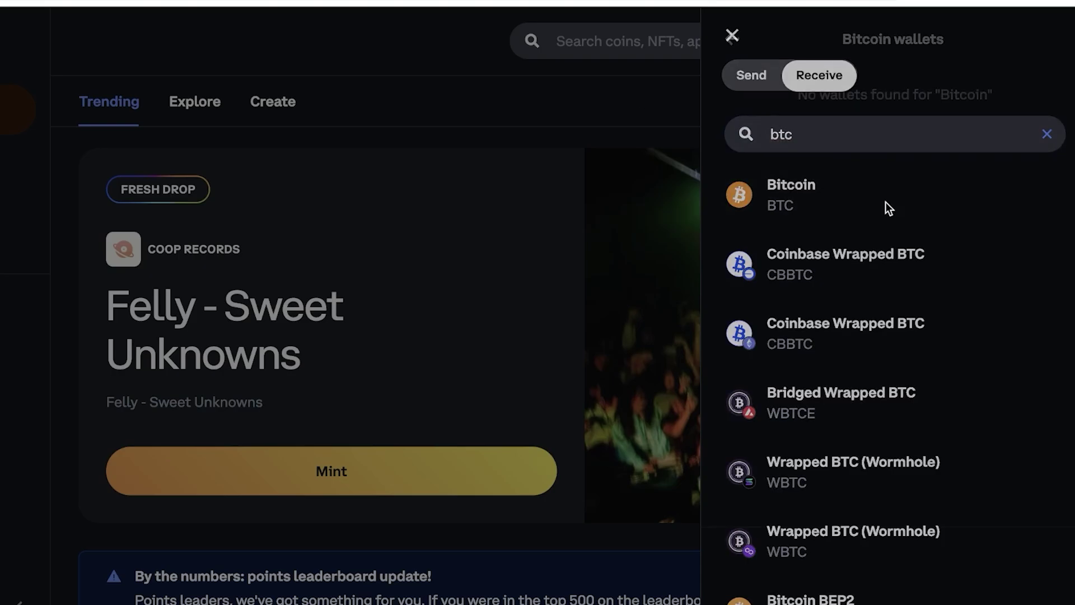
pyautogui.click(731, 38)
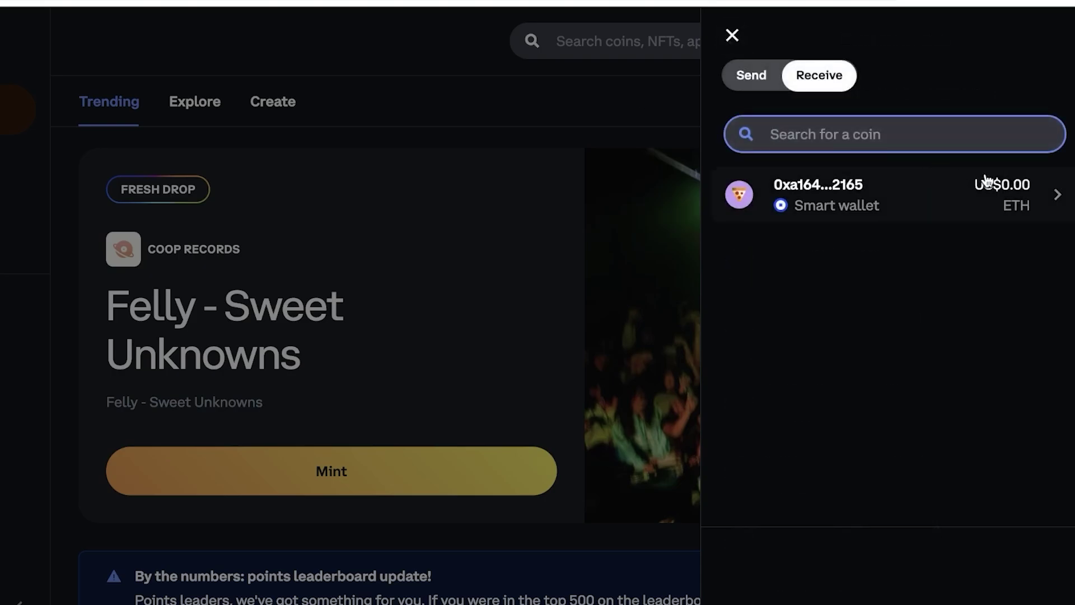
pyautogui.click(969, 196)
pyautogui.click(727, 54)
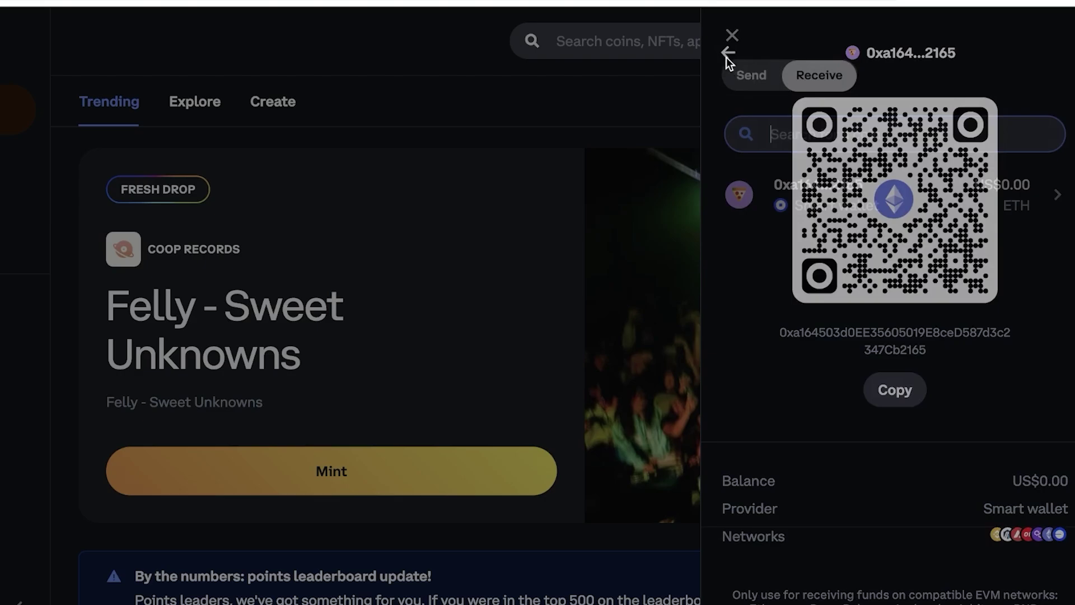
# Step: Close the send/receive panel and try adding Coinbase Wallet (mobile app), cancelling the connection popup
pyautogui.click(731, 37)
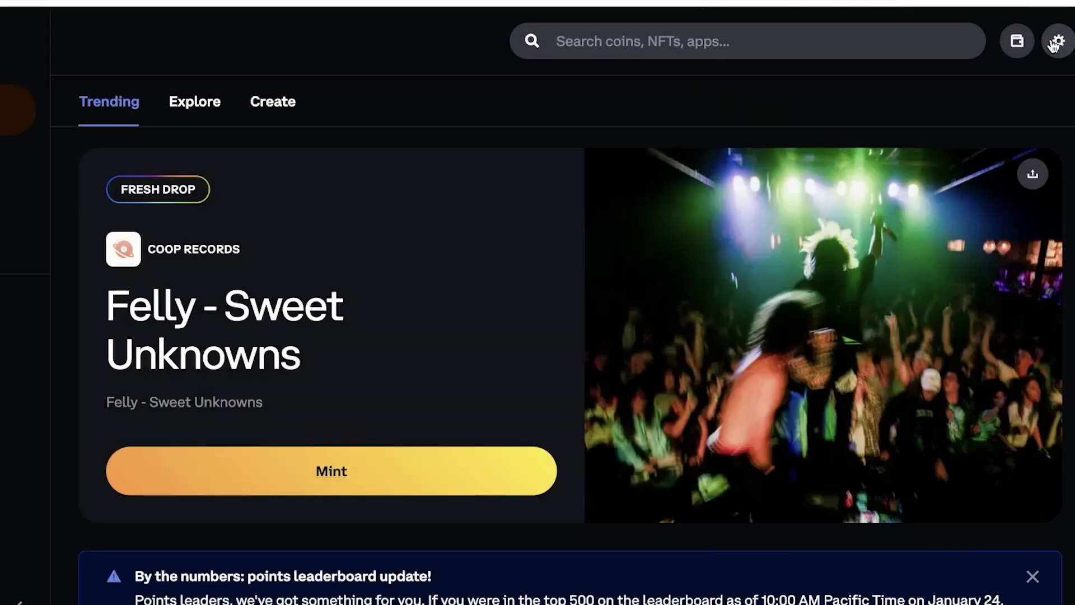
pyautogui.click(1017, 41)
pyautogui.click(836, 221)
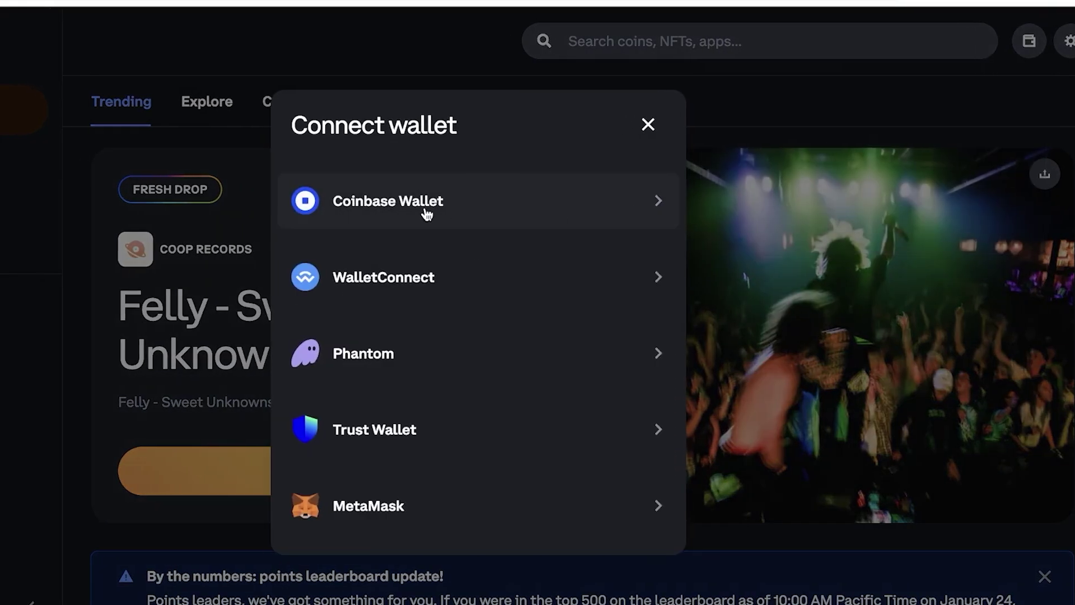
pyautogui.scroll(-2, 380, 487)
pyautogui.scroll(2, 426, 510)
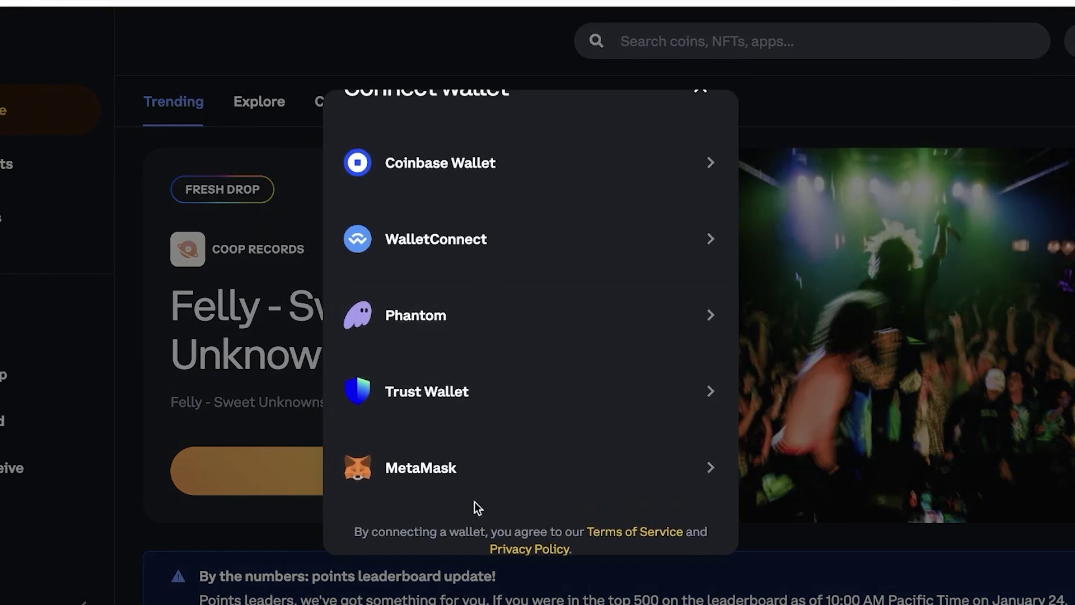
pyautogui.click(594, 210)
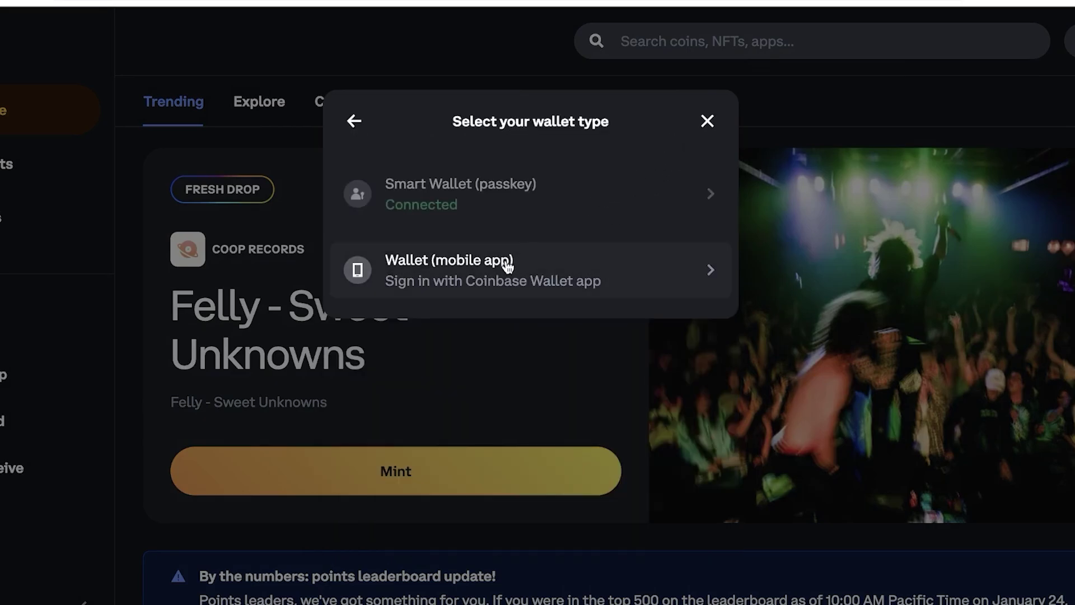
pyautogui.click(533, 254)
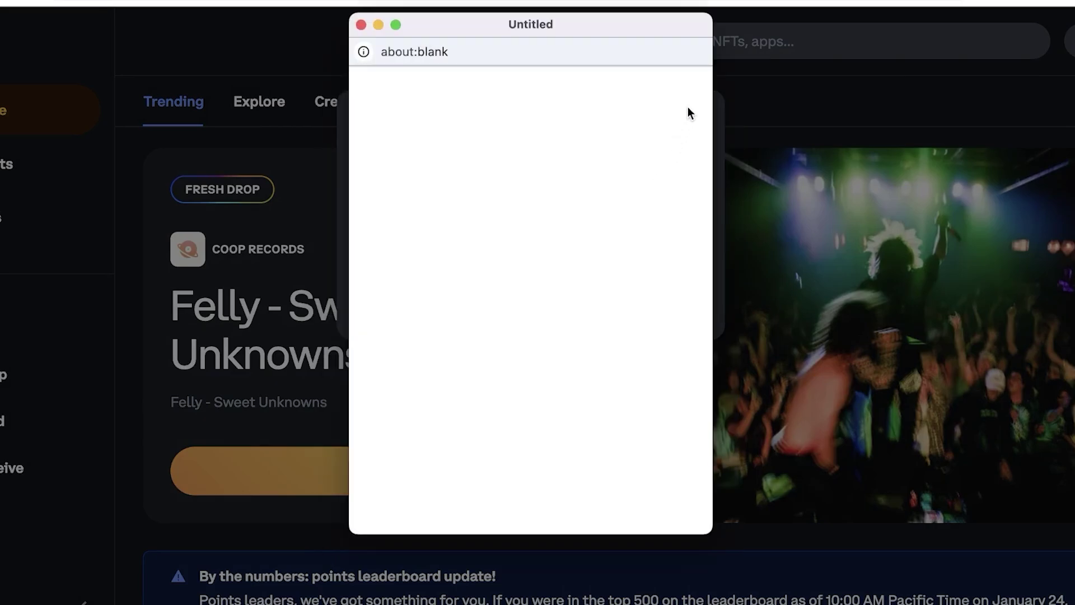
pyautogui.click(362, 24)
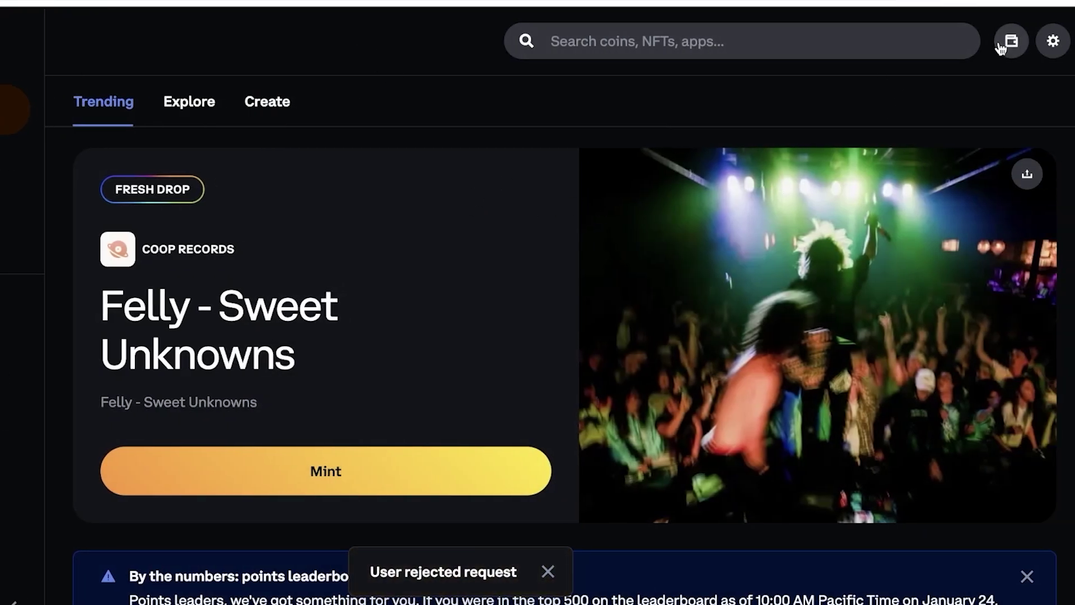
pyautogui.click(1001, 45)
# Step: Paste the copied smart-wallet address into Binance, choosing BTC on the ETH (ERC20) network
pyautogui.click(1002, 164)
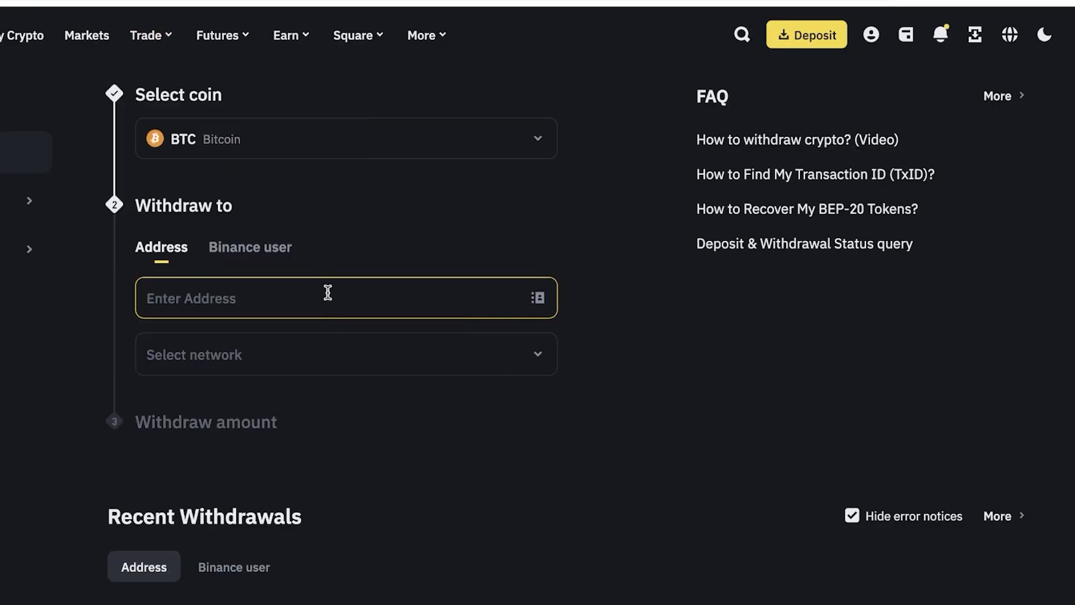
pyautogui.hotkey('ctrl', 'v')
pyautogui.click(363, 151)
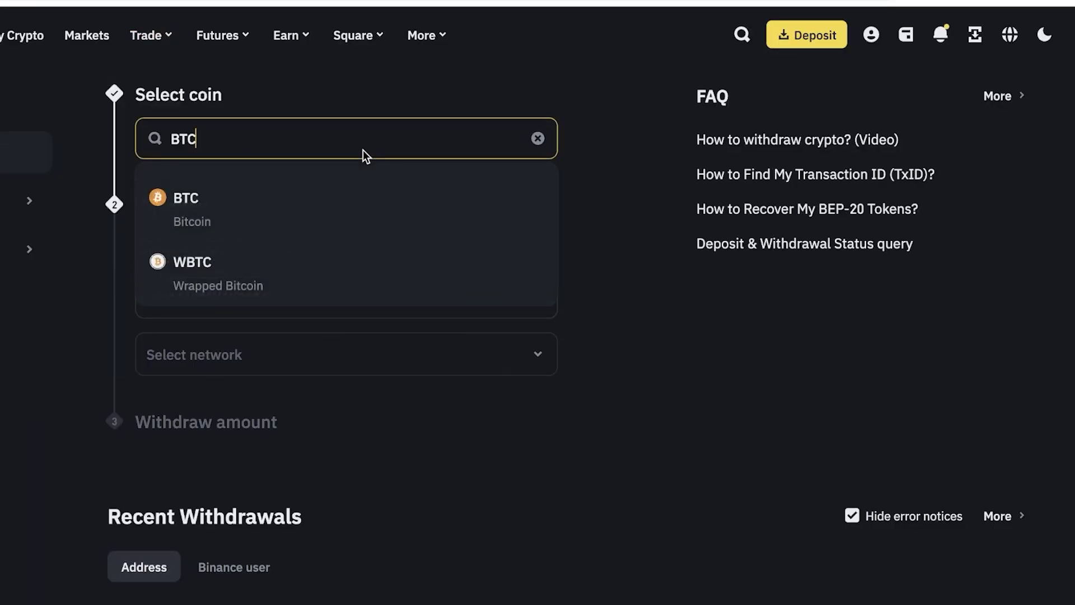
pyautogui.click(278, 207)
pyautogui.click(274, 347)
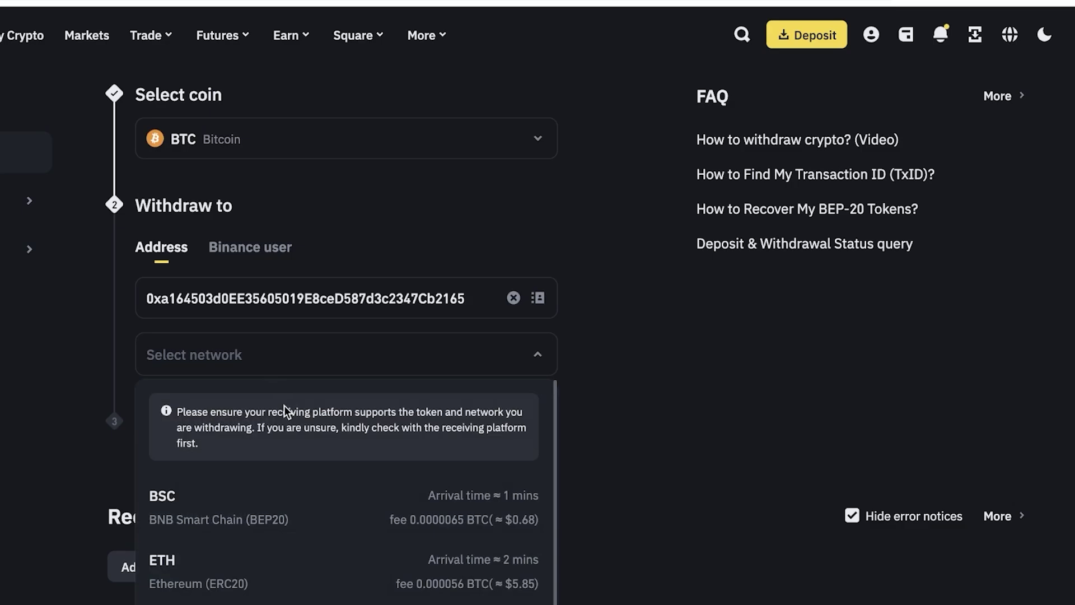
pyautogui.click(283, 569)
pyautogui.scroll(-4, 672, 395)
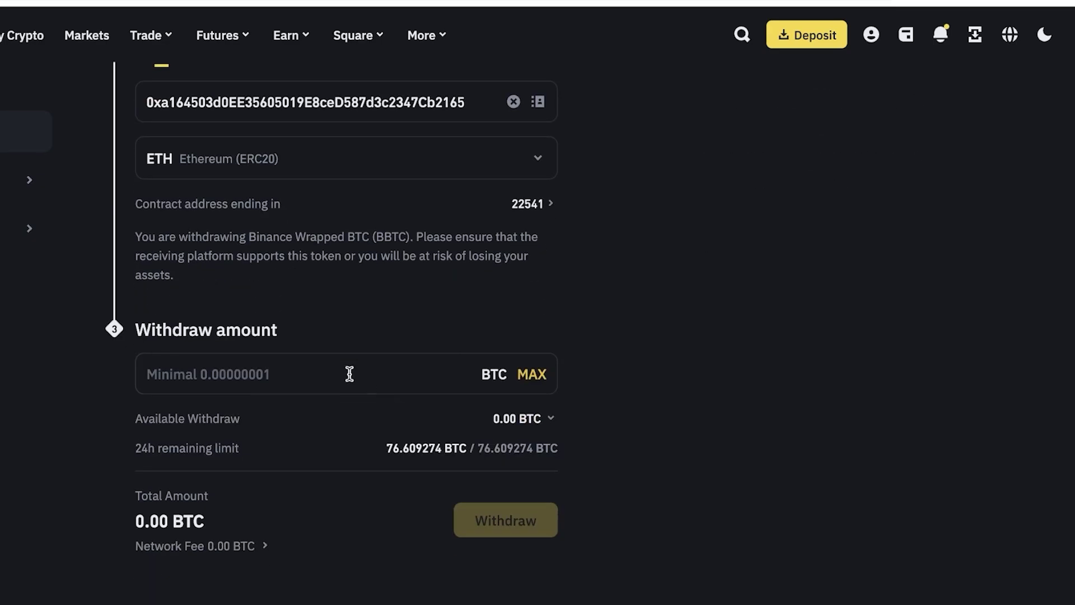
pyautogui.click(399, 356)
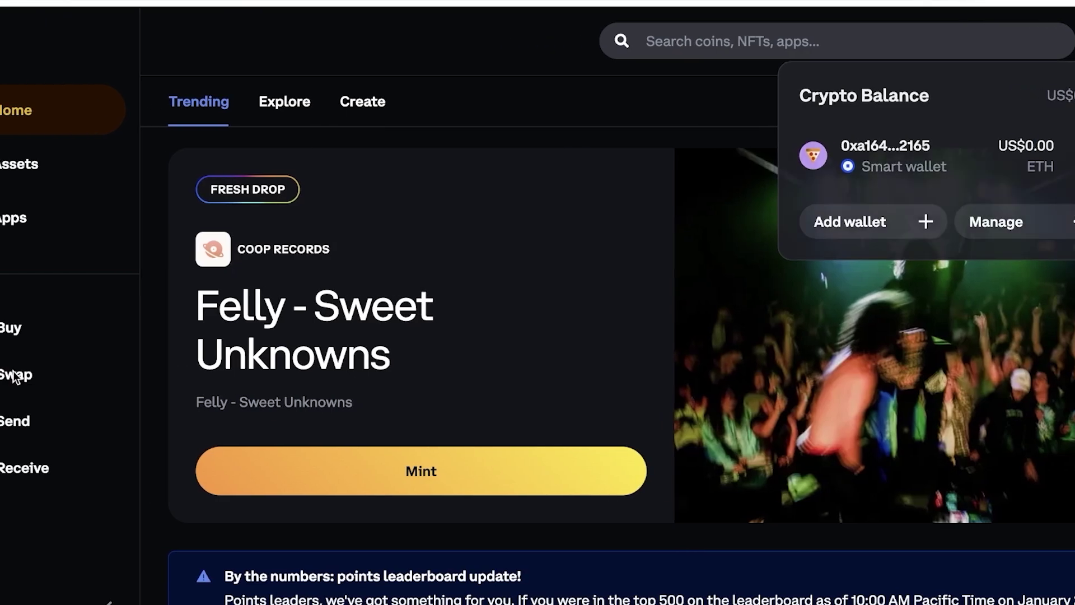
# Step: Open Swap and enter 50 USD (about 0.0152 ETH) from ETH on Base
pyautogui.click(15, 375)
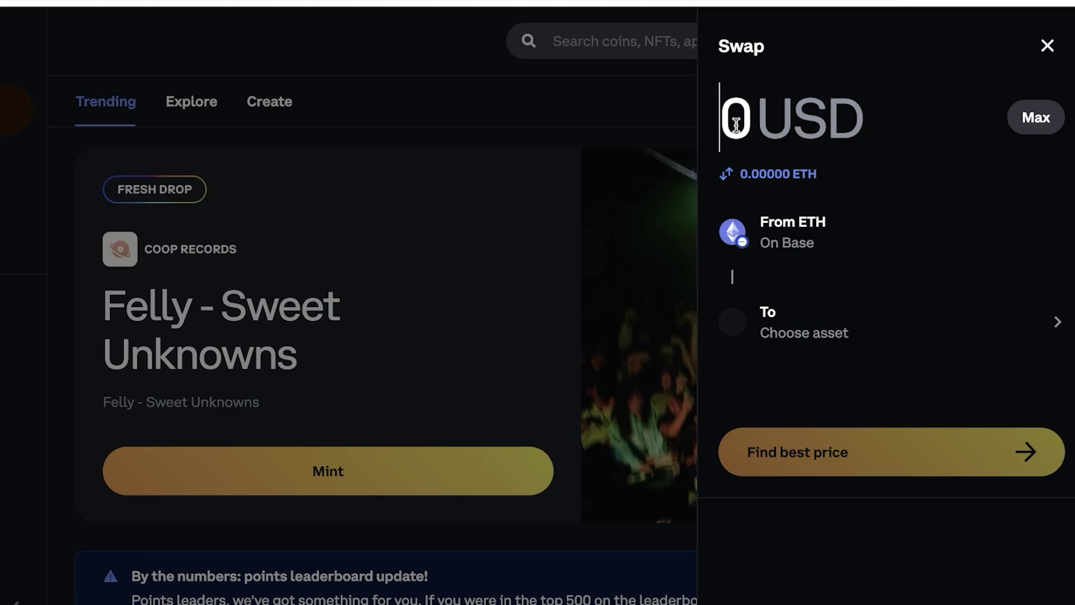
pyautogui.write('50')
pyautogui.press('BackSpace')
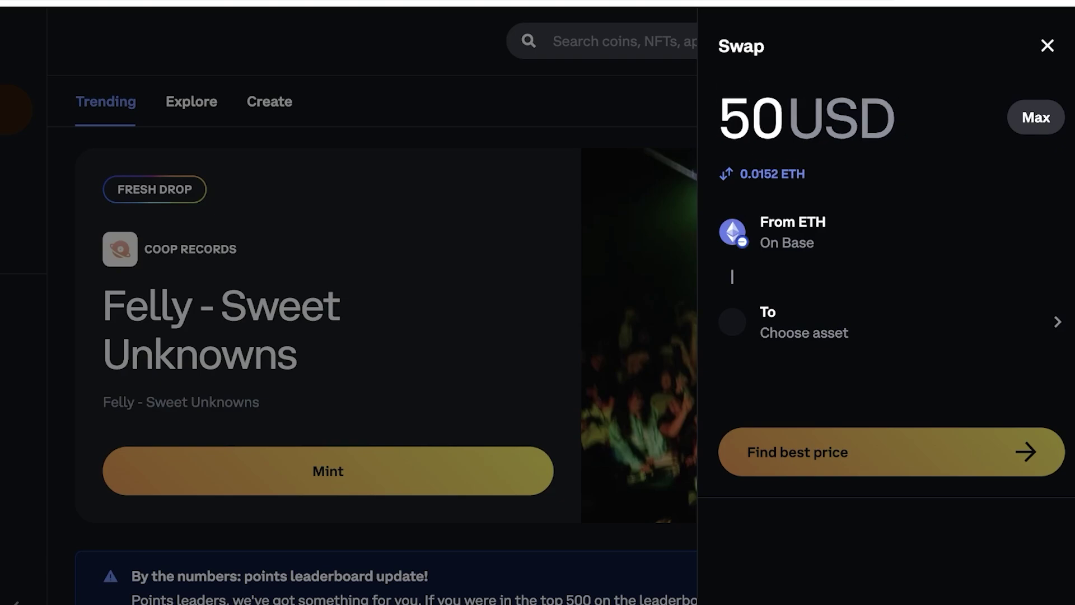
pyautogui.press('Right')
# Step: Choose Ski Mask Dog (SKI) as the destination and get a quote of 348.0316 SKI
pyautogui.click(801, 311)
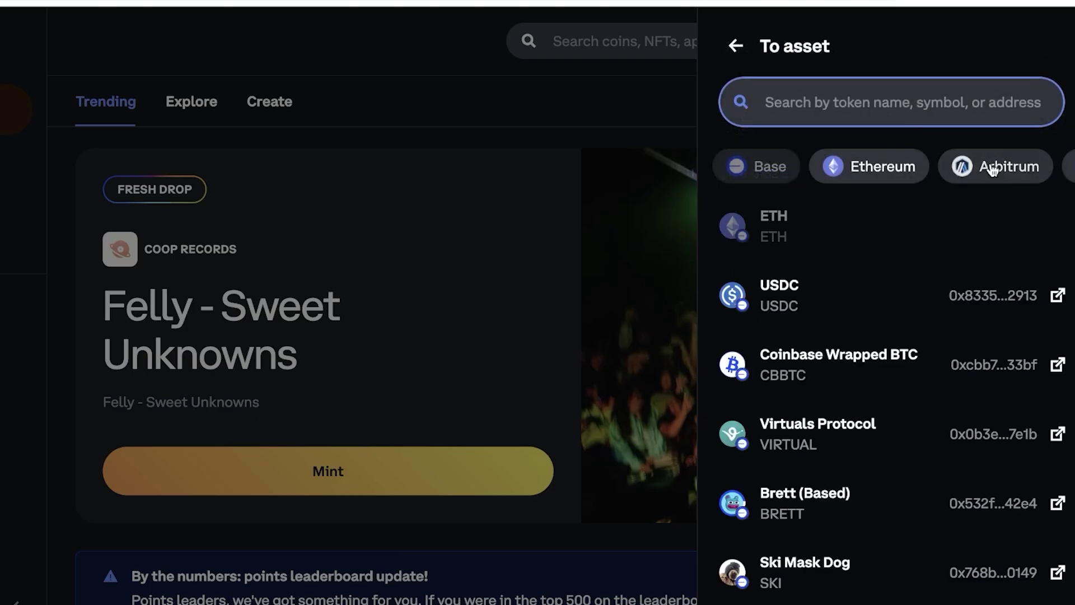
pyautogui.scroll(-2, 868, 386)
pyautogui.scroll(-2, 868, 385)
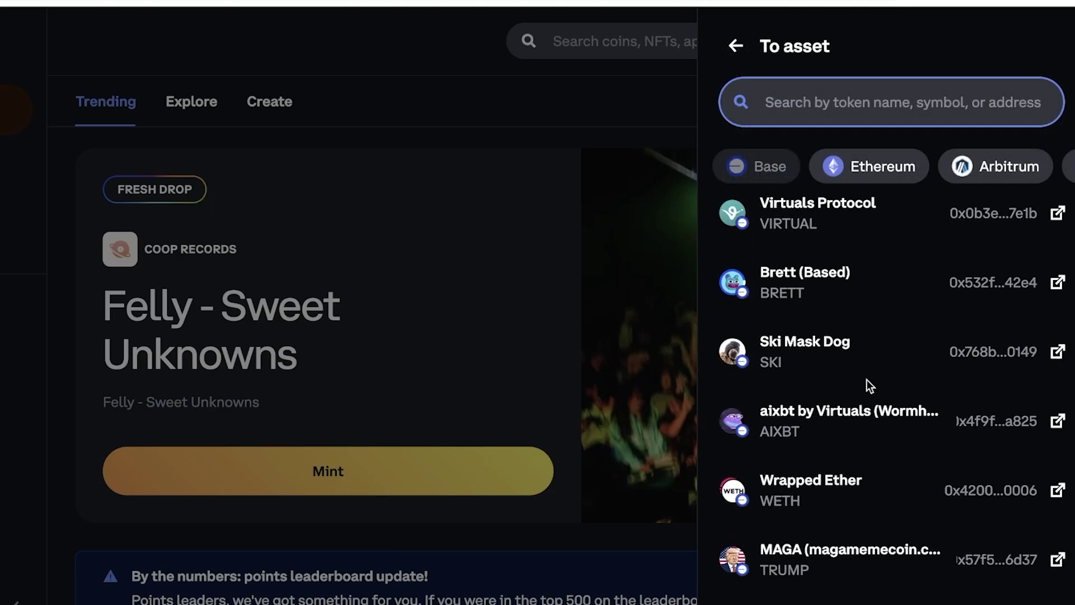
pyautogui.click(817, 274)
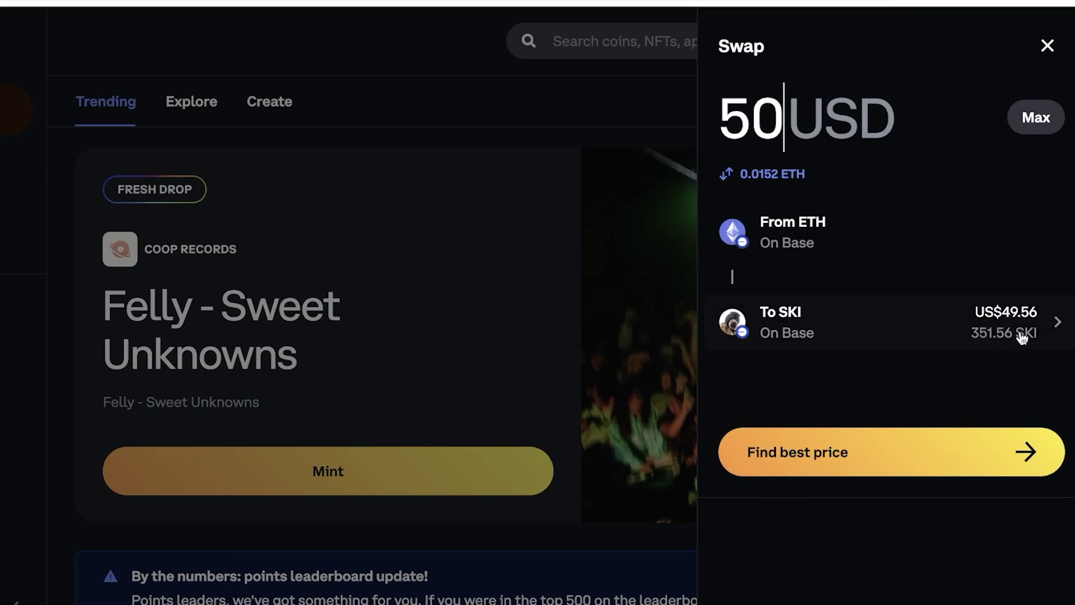
pyautogui.click(956, 449)
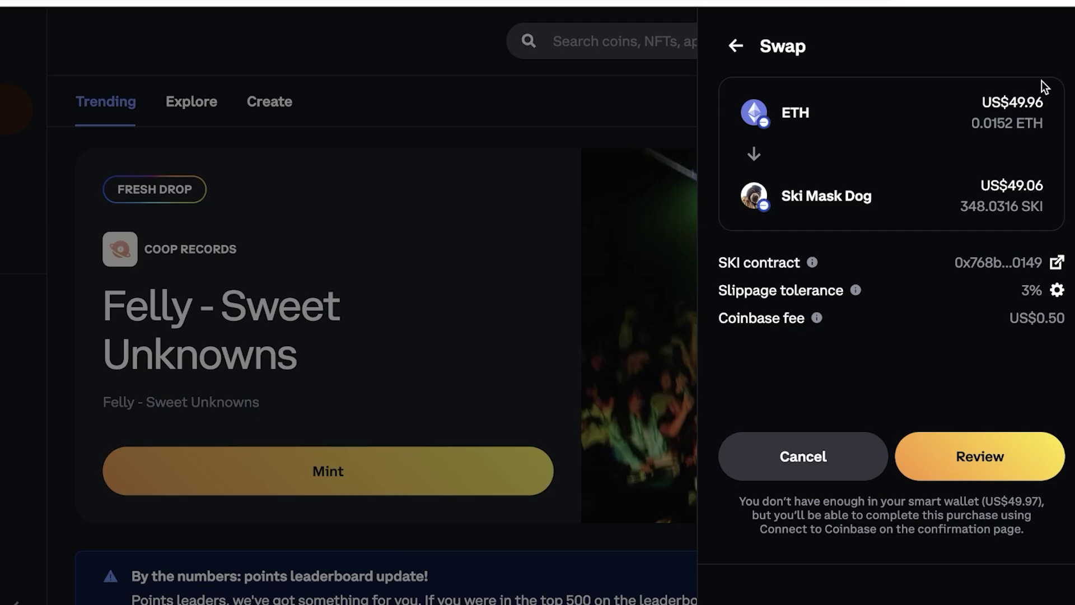
# Step: Open the slippage tolerance settings and retry after the error to reset the swap form
pyautogui.moveTo(856, 291)
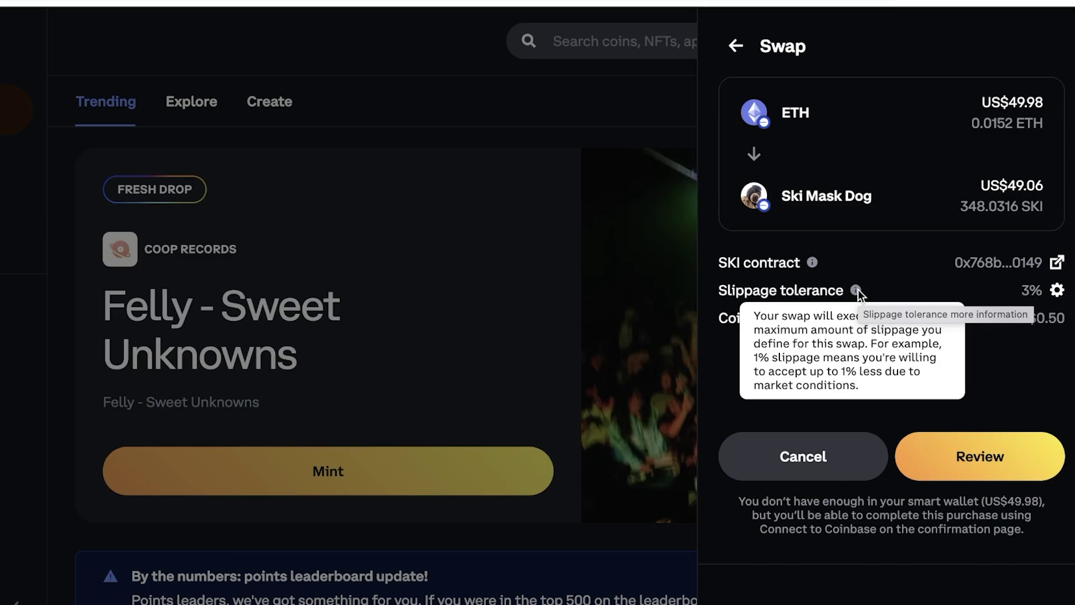
pyautogui.click(1059, 299)
pyautogui.click(891, 468)
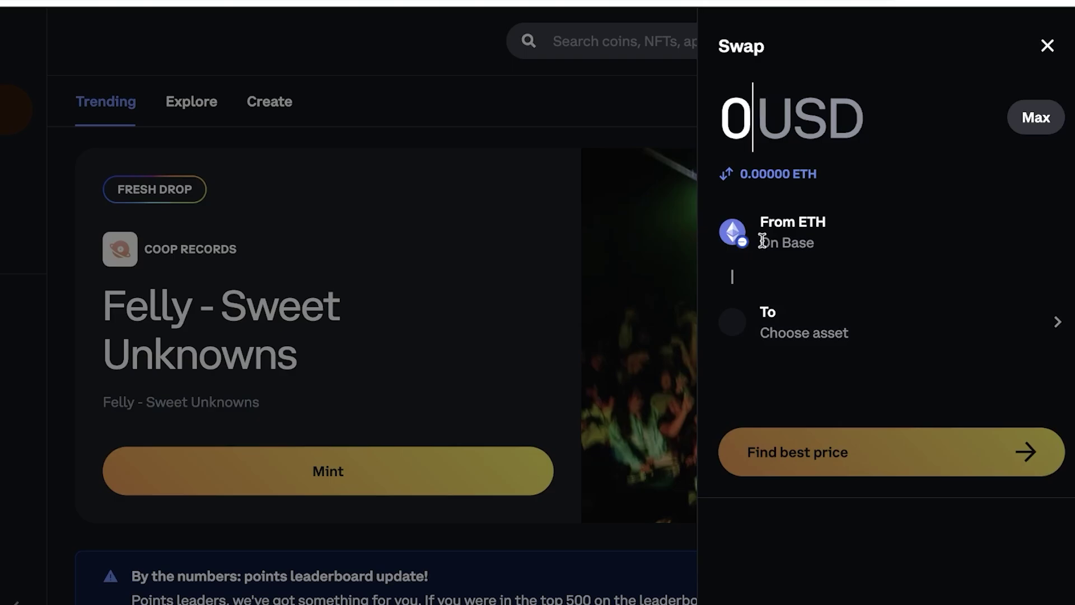
# Step: Choose Coinbase Wrapped BTC as the To asset, then close the Swap panel
pyautogui.click(811, 322)
pyautogui.click(836, 392)
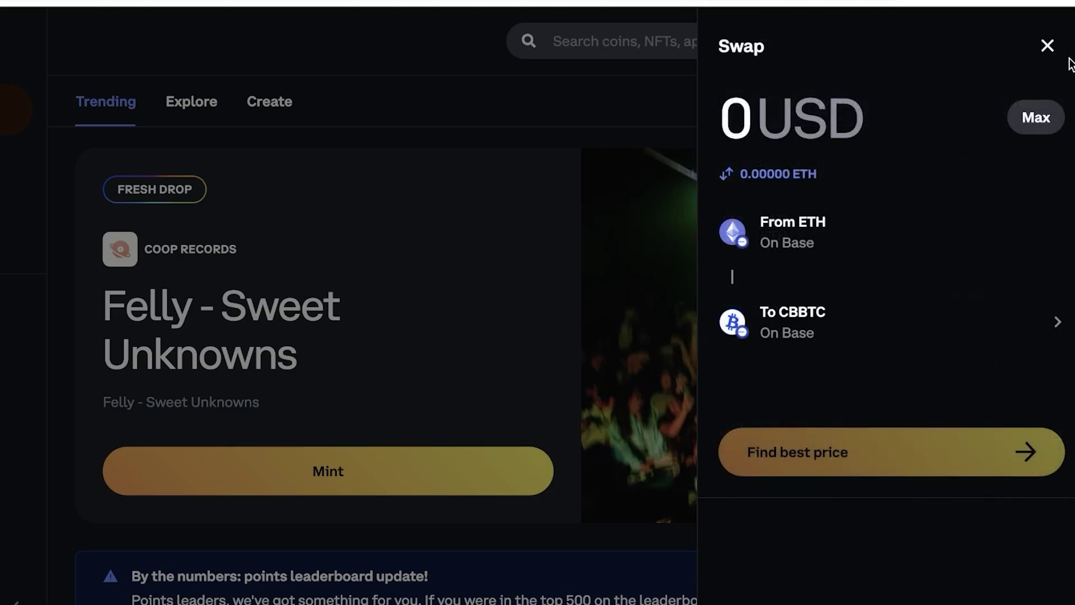
pyautogui.click(1050, 48)
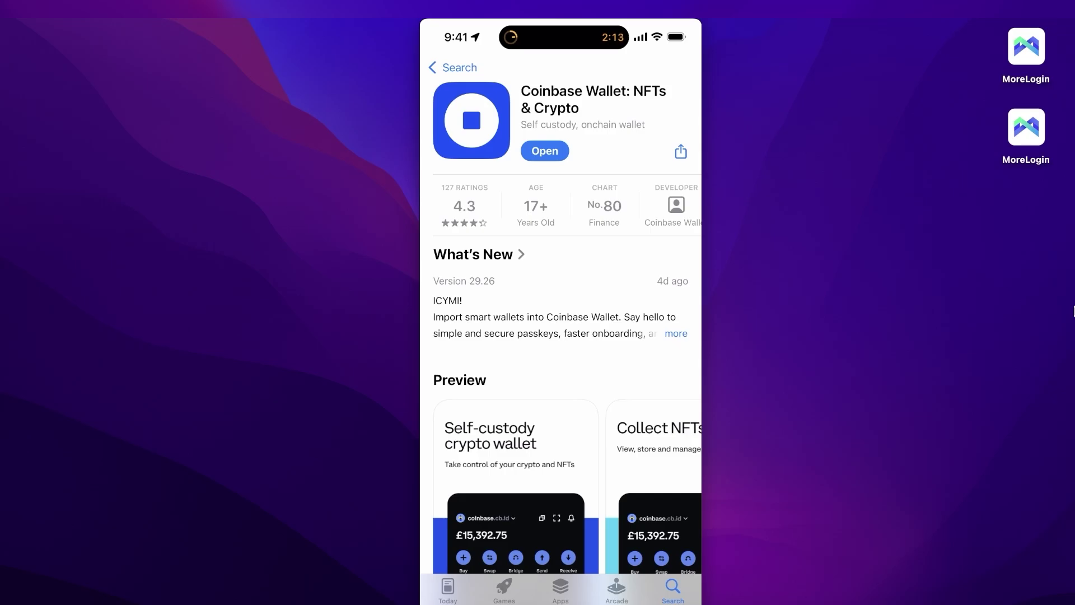
# Step: Launch Coinbase Wallet from its App Store page with Open
pyautogui.click(545, 151)
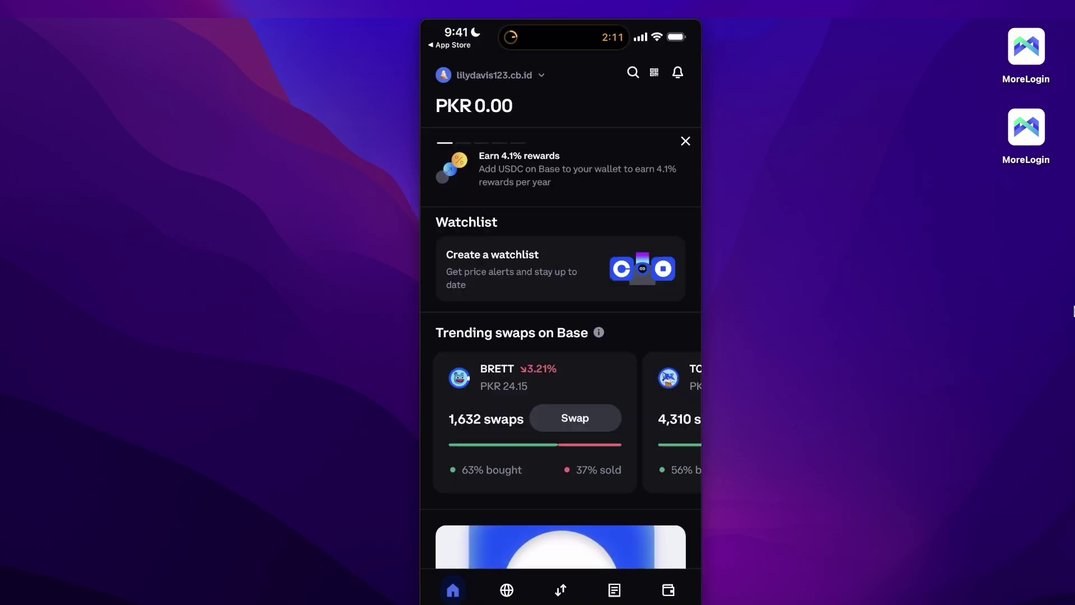
# Step: Dismiss the Earn 4.1% rewards banner on the Coinbase Wallet home screen
pyautogui.click(686, 141)
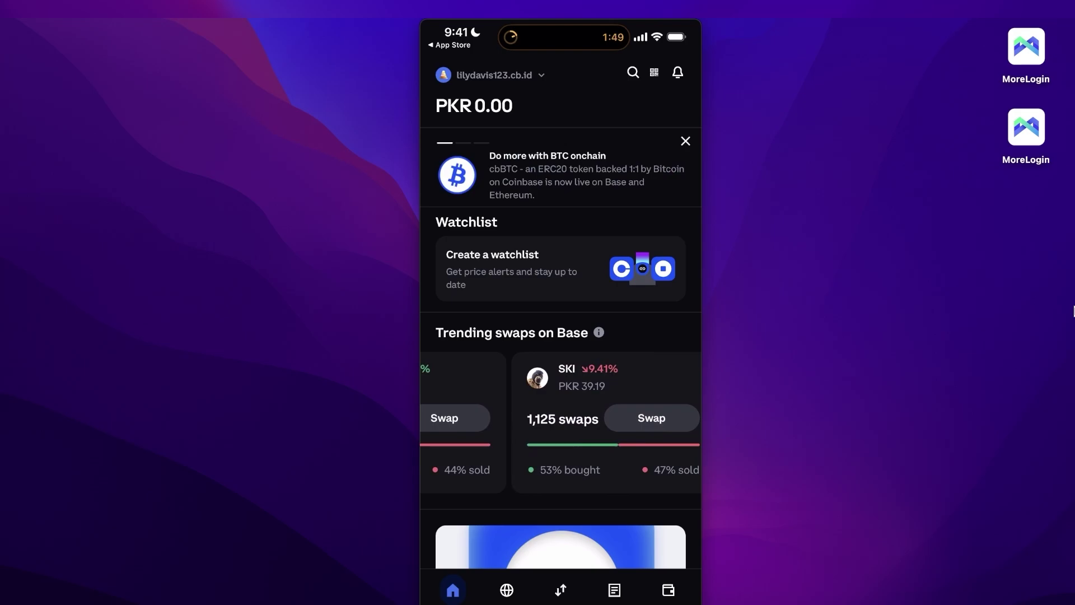
pyautogui.click(668, 590)
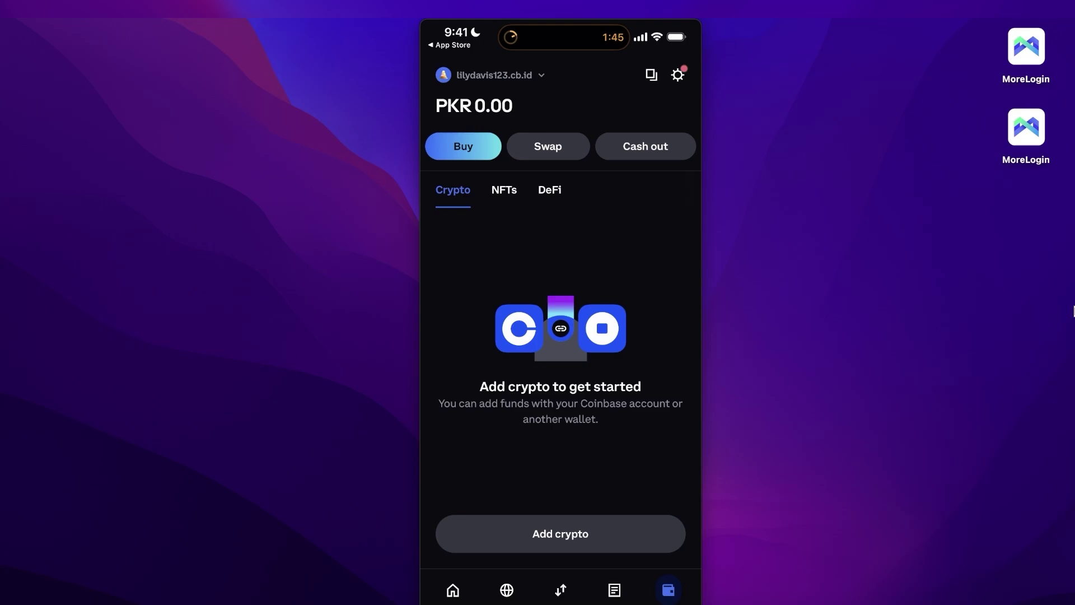